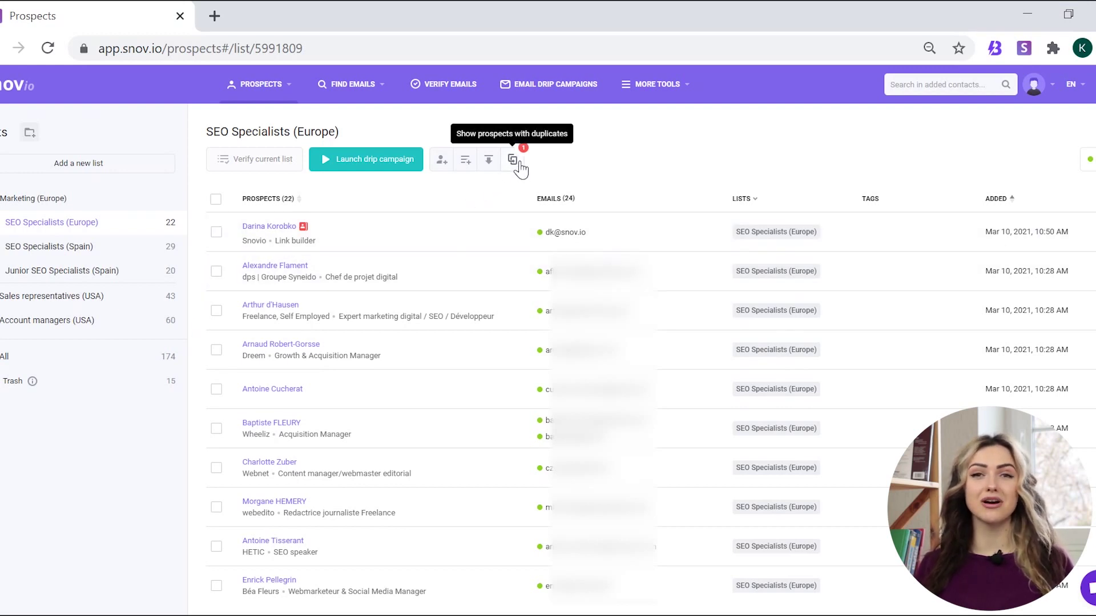
Merge the SEO Specialists (Spain) duplicate into the main prospect record, leaving 173 prospects.
{"action": "left_click", "coordinate": [520, 169]}
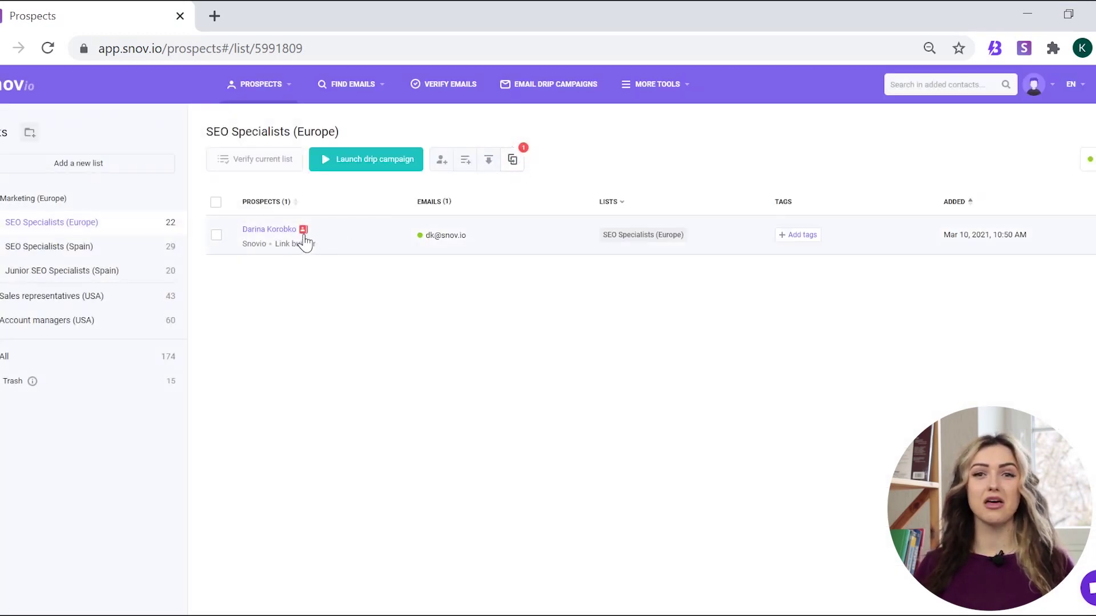
{"action": "left_click", "coordinate": [304, 230]}
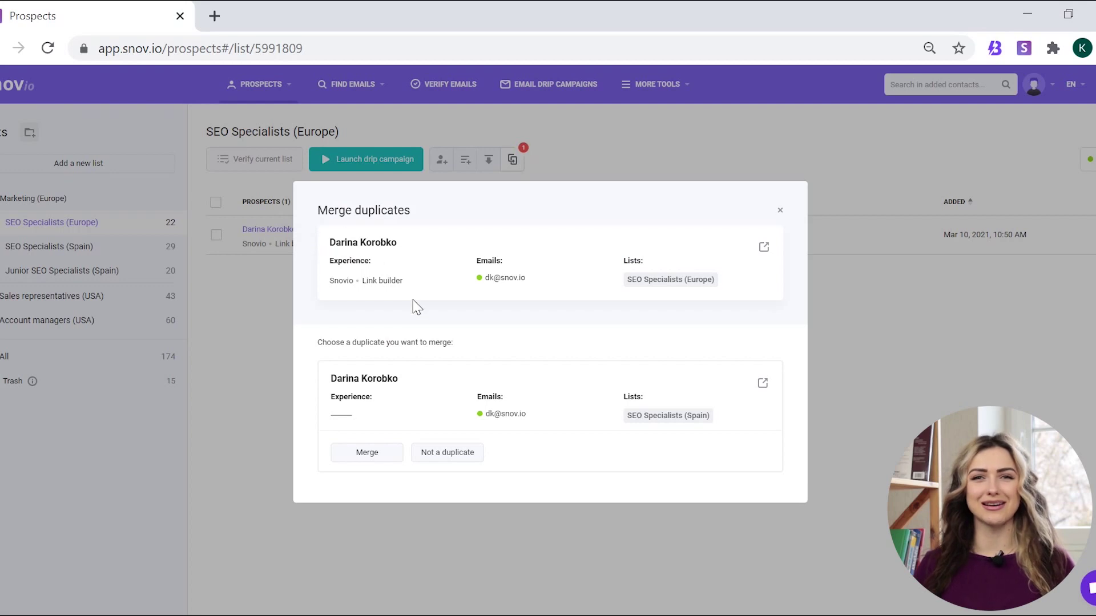
{"action": "left_click", "coordinate": [367, 453]}
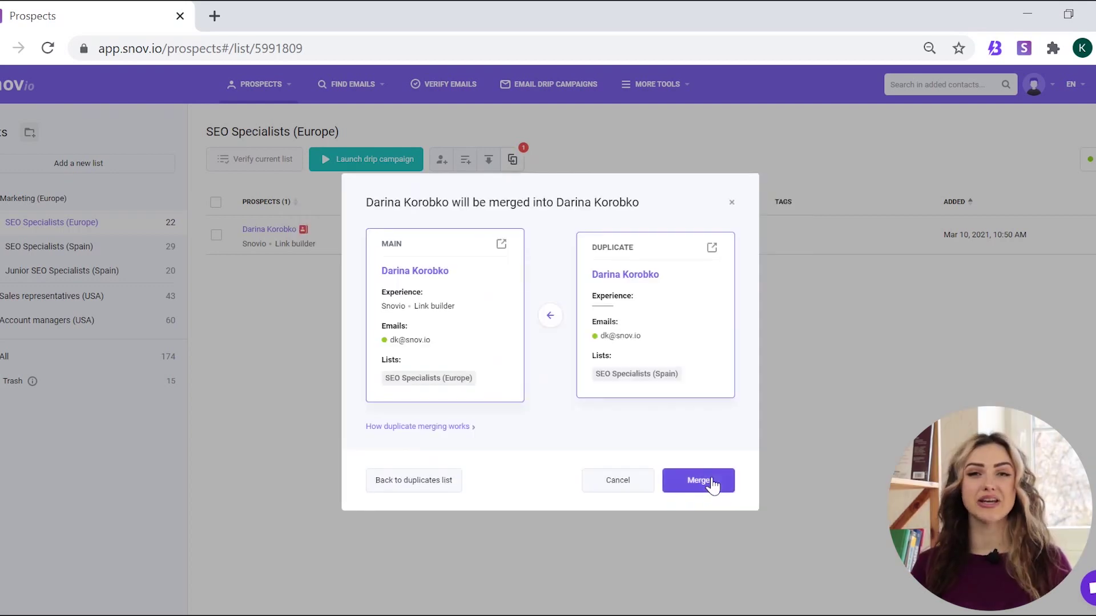
{"action": "left_click", "coordinate": [712, 484]}
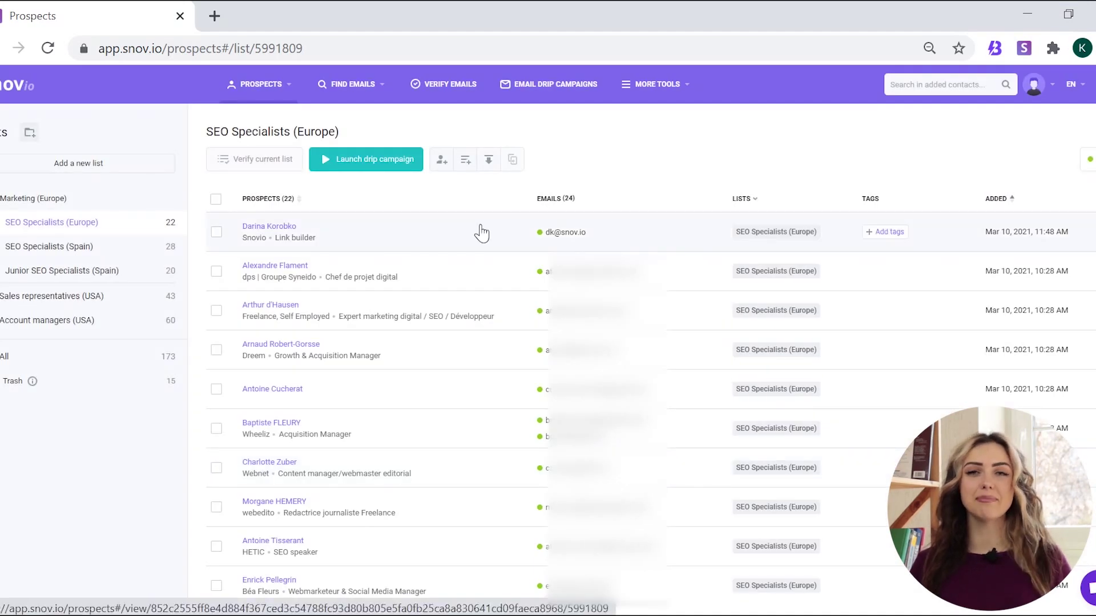
Open the merged prospect's profile and view its duplicate merge window.
{"action": "left_click", "coordinate": [482, 232]}
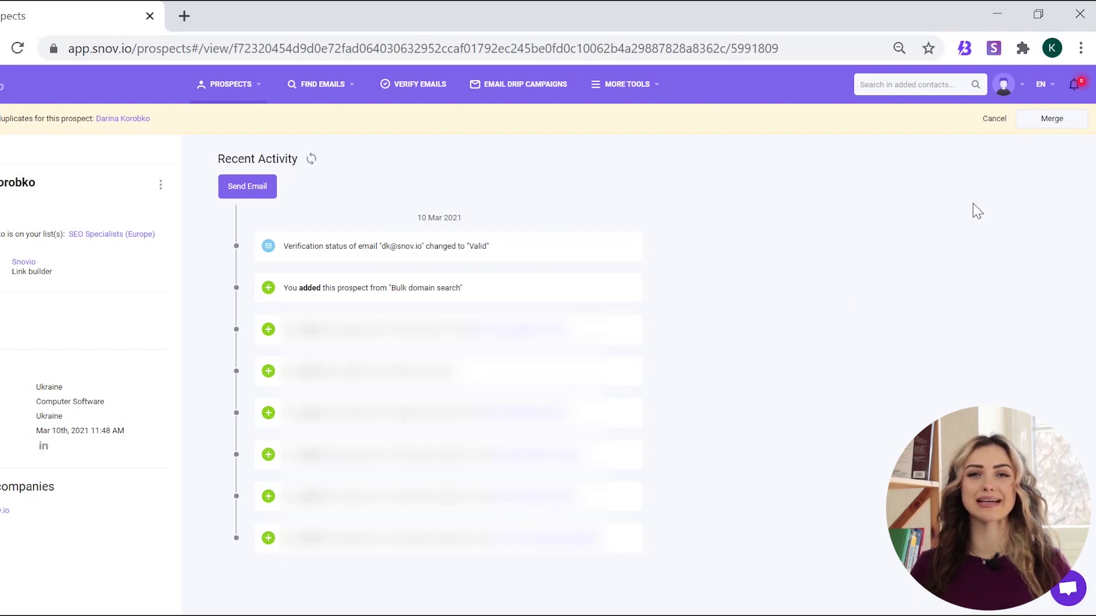
{"action": "left_click", "coordinate": [1052, 119]}
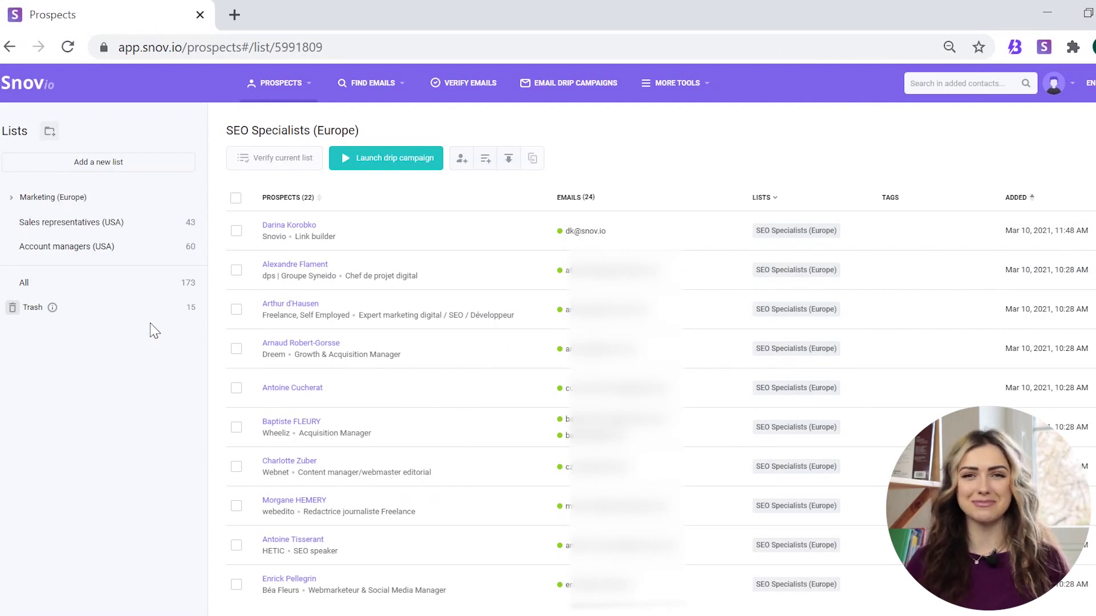
Create a new list folder named 'Sales (USA)'.
{"action": "left_click", "coordinate": [49, 134]}
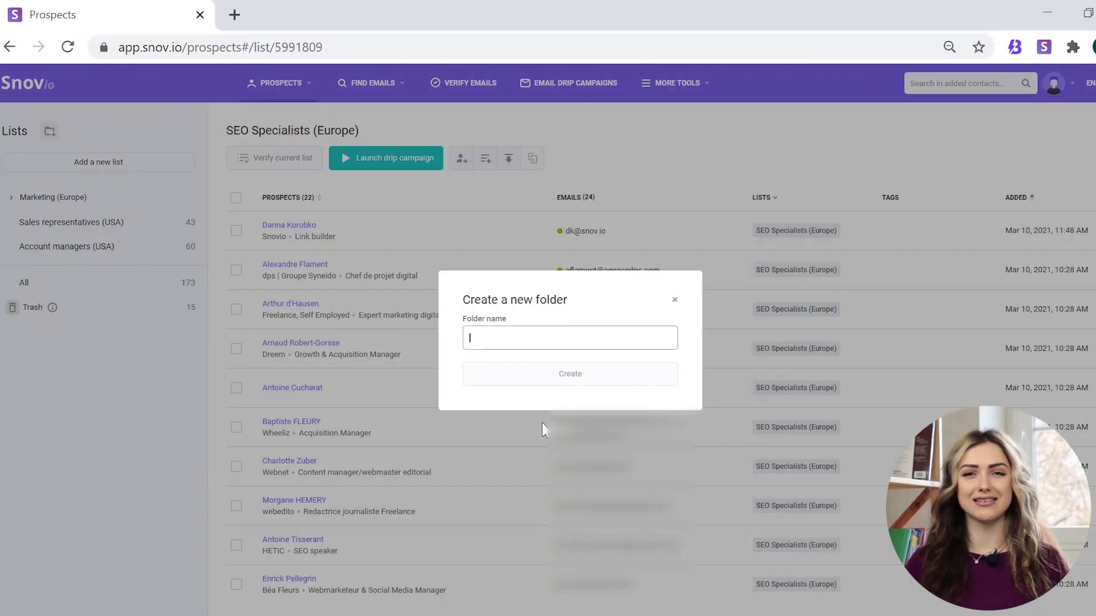
{"action": "type", "text": "Sales"}
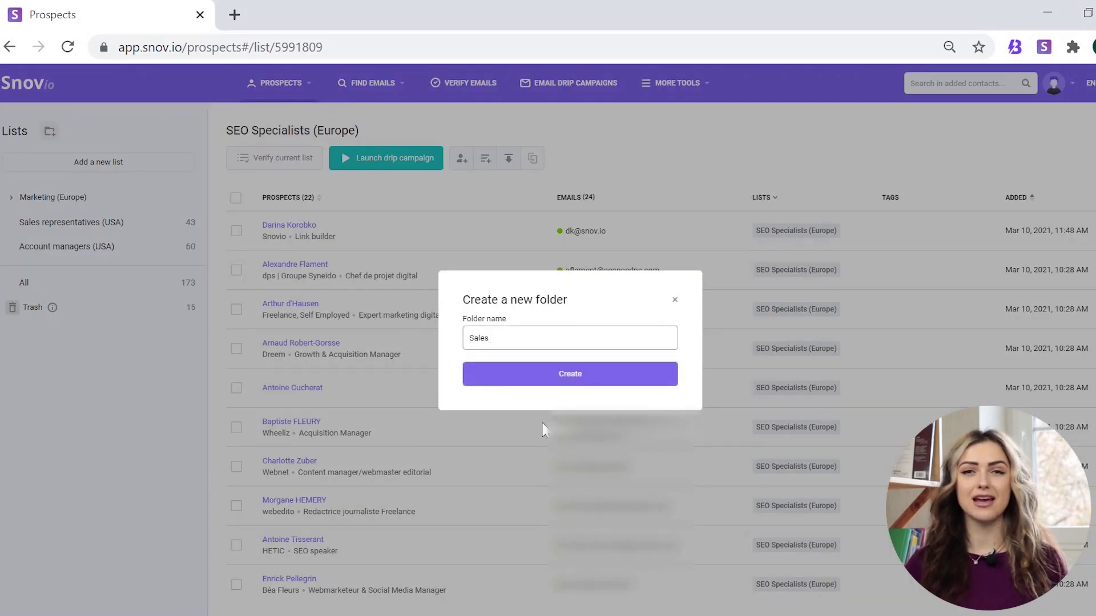
{"action": "type", "text": " (USA"}
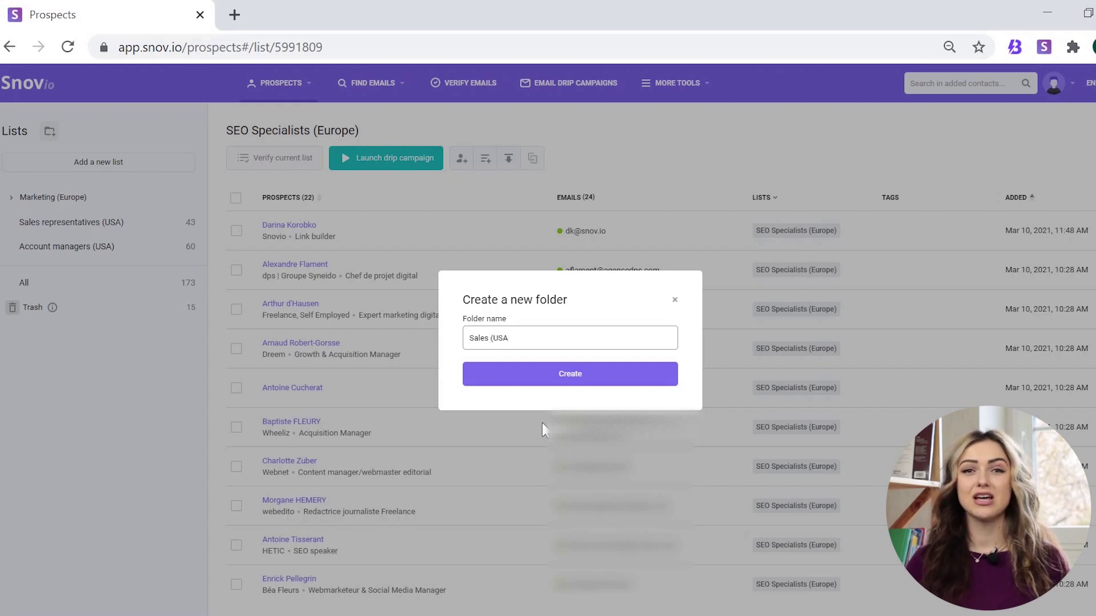
{"action": "type", "text": ")"}
{"action": "left_click", "coordinate": [564, 379]}
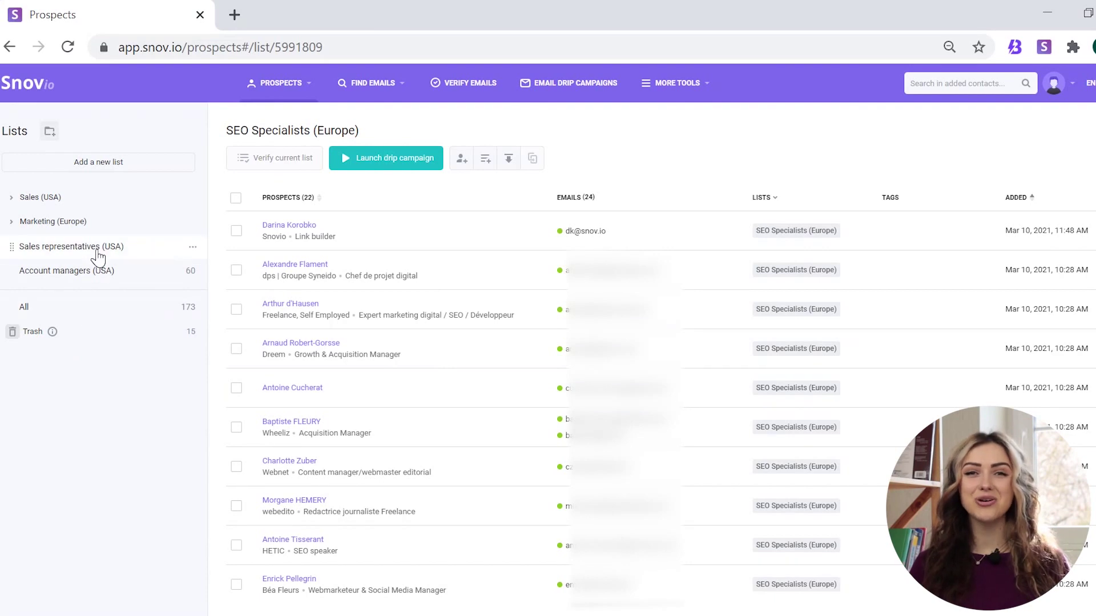
Move the Sales representatives (USA) and Account managers (USA) lists into the Sales (USA) folder.
{"action": "left_click_drag", "start_coordinate": [97, 247], "coordinate": [95, 207]}
{"action": "left_click", "coordinate": [193, 249]}
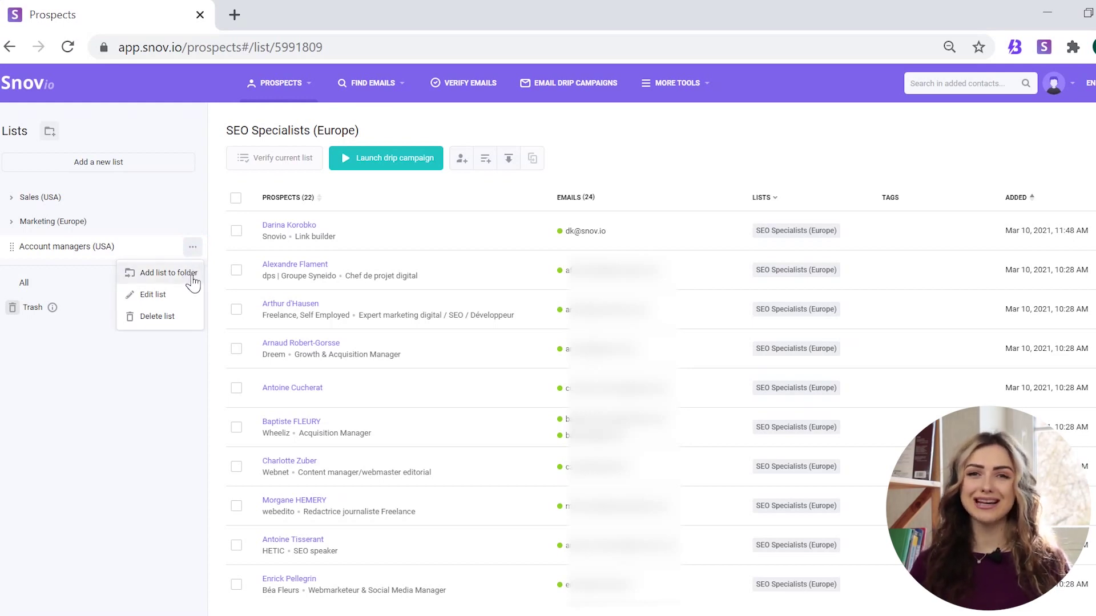
{"action": "left_click", "coordinate": [193, 280]}
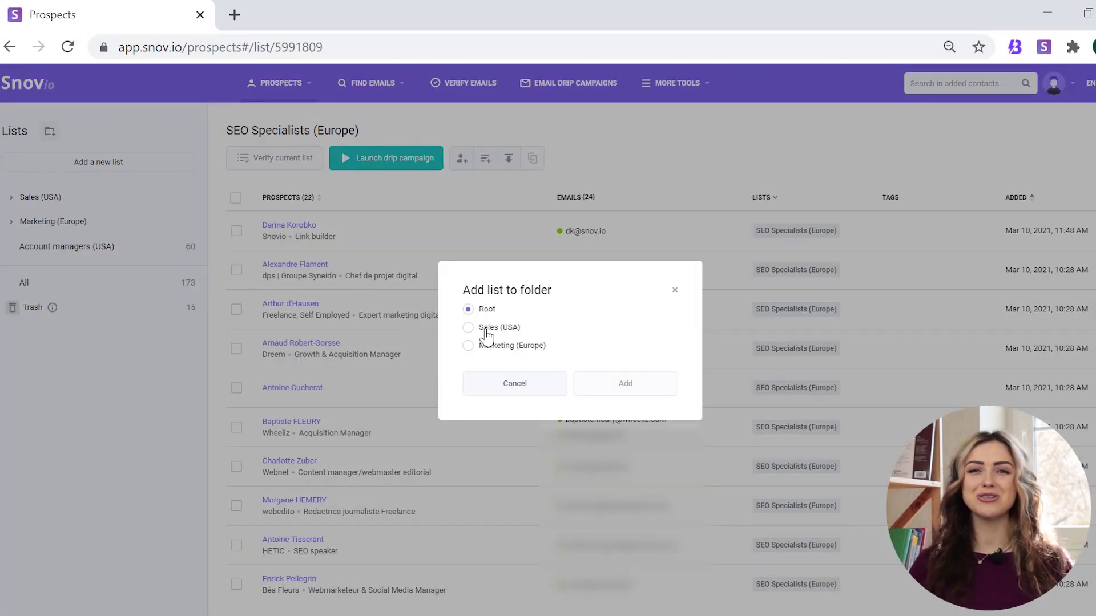
{"action": "left_click", "coordinate": [488, 330]}
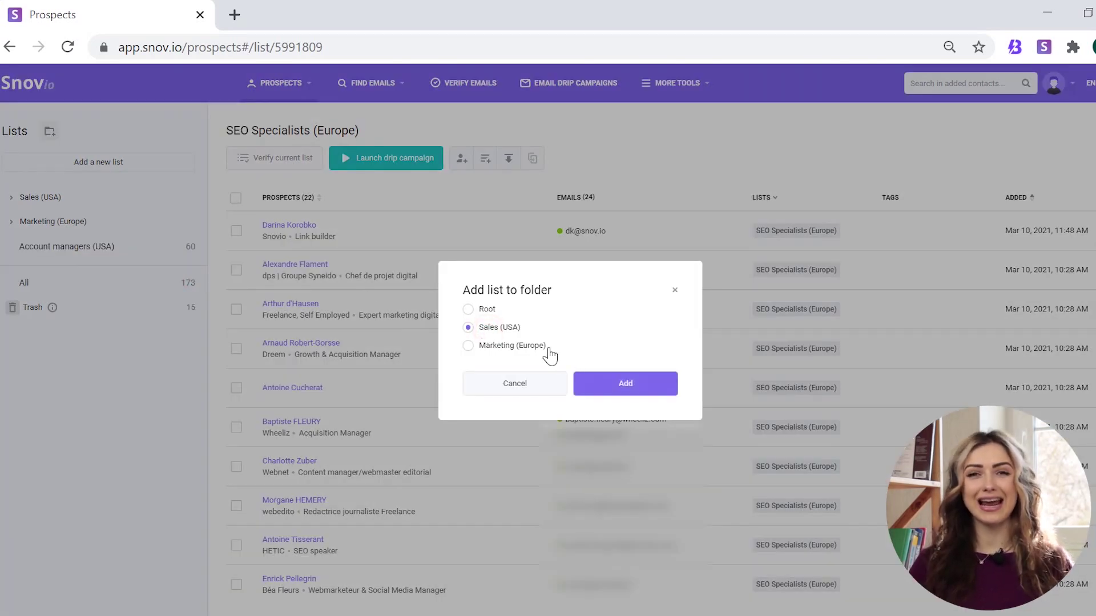
{"action": "left_click", "coordinate": [599, 387]}
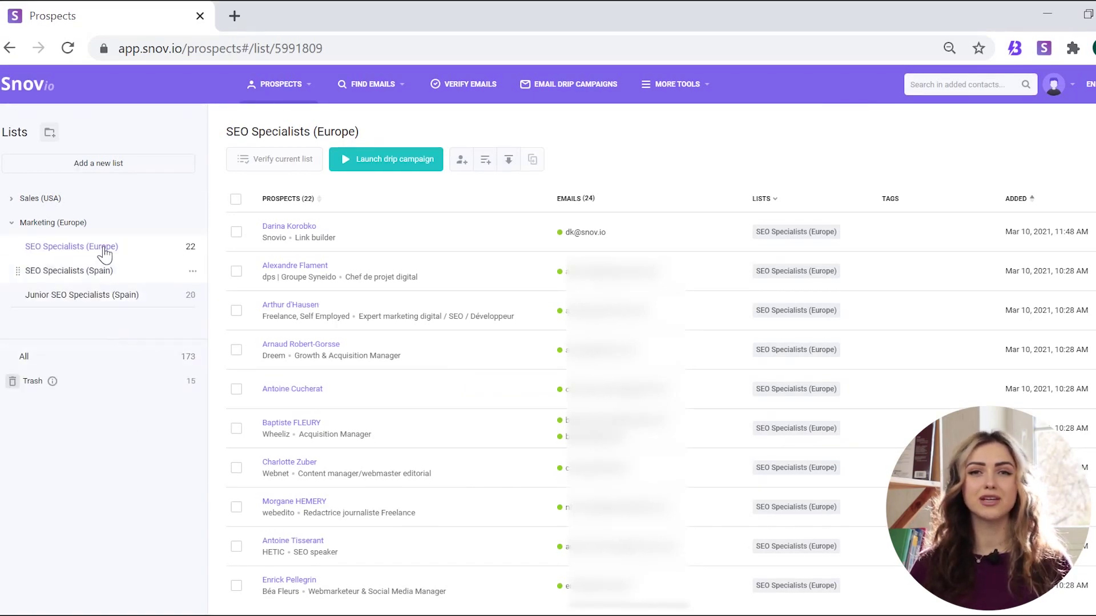
{"action": "left_click_drag", "start_coordinate": [103, 246], "coordinate": [100, 327]}
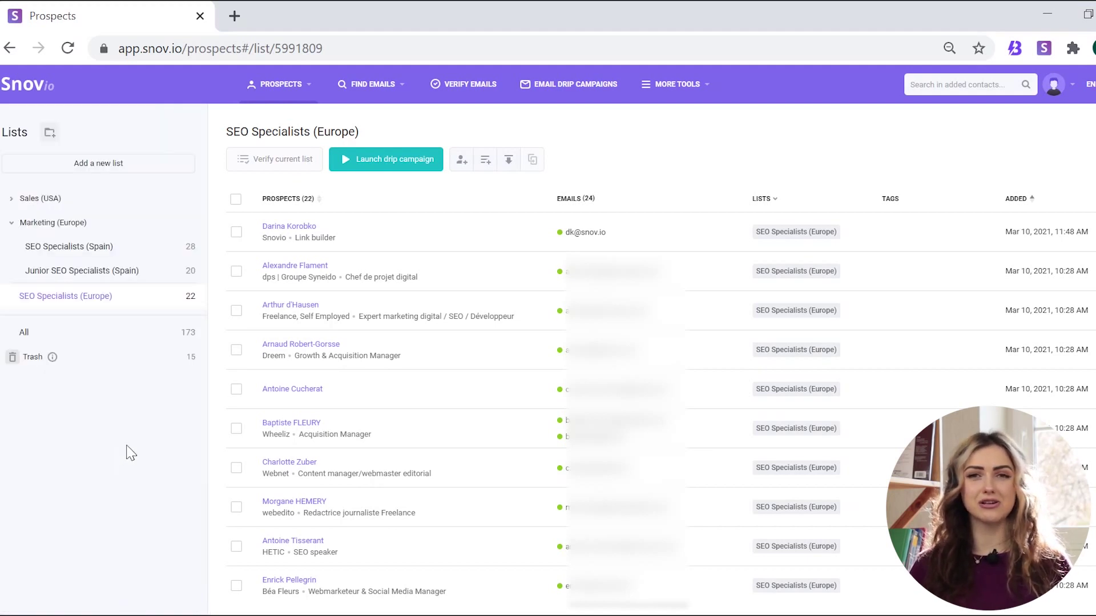
{"action": "left_click", "coordinate": [193, 250]}
{"action": "left_click", "coordinate": [188, 272]}
{"action": "left_click", "coordinate": [486, 310]}
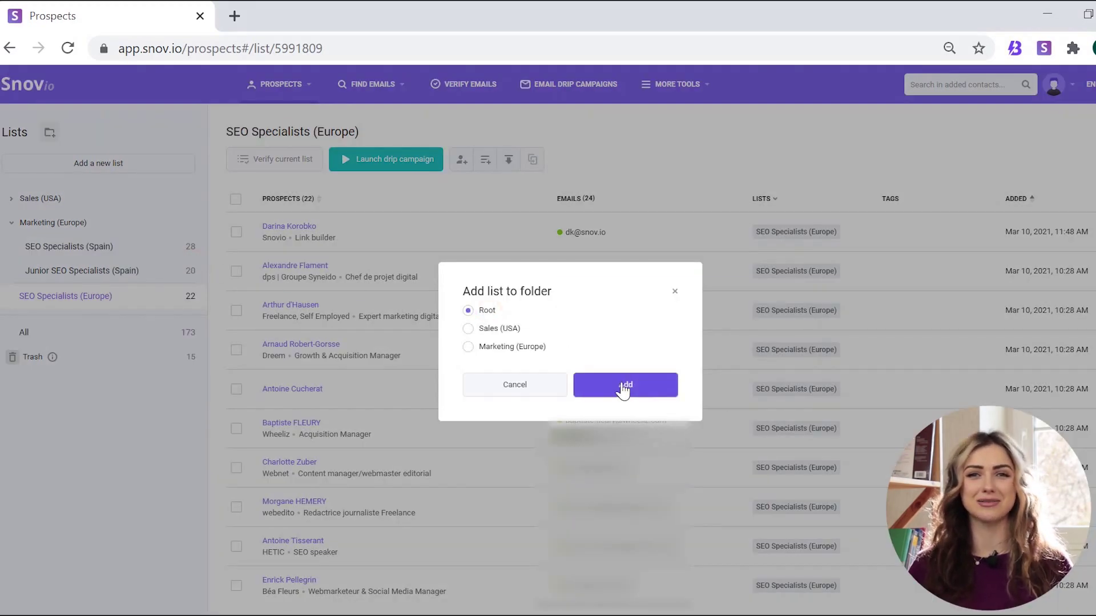
{"action": "left_click", "coordinate": [623, 387]}
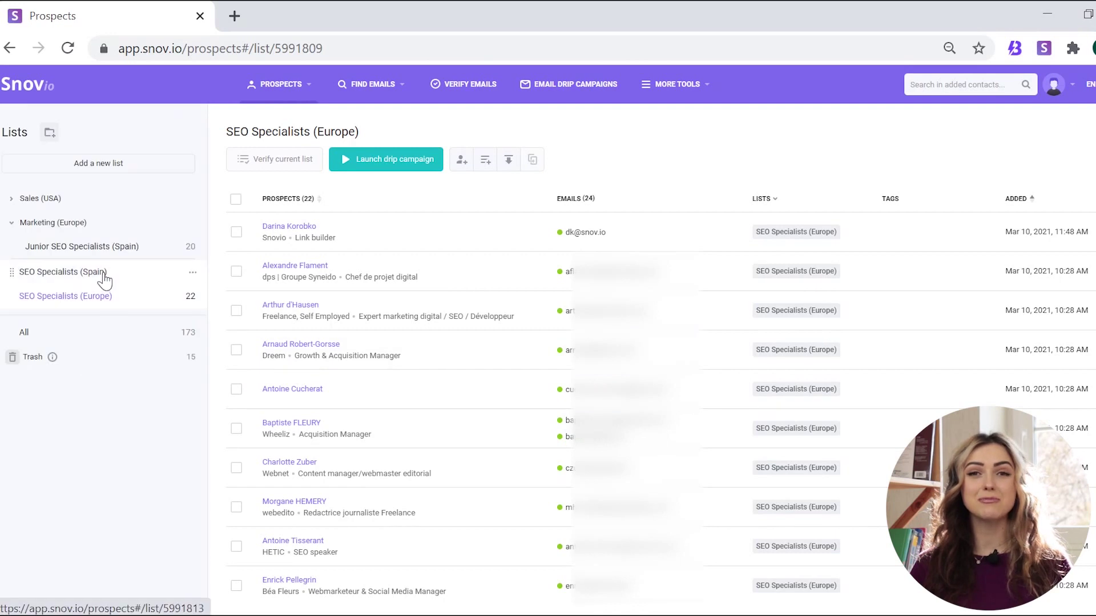
{"action": "mouse_move", "coordinate": [103, 280]}
{"action": "left_mouse_down"}
{"action": "mouse_move", "coordinate": [103, 228]}
{"action": "mouse_move", "coordinate": [94, 295]}
{"action": "mouse_move", "coordinate": [97, 237]}
{"action": "mouse_move", "coordinate": [74, 201]}
{"action": "left_mouse_up"}
Rename the Marketing (Europe) folder to 'Digital Marketing (Europe)'.
{"action": "left_click", "coordinate": [73, 226]}
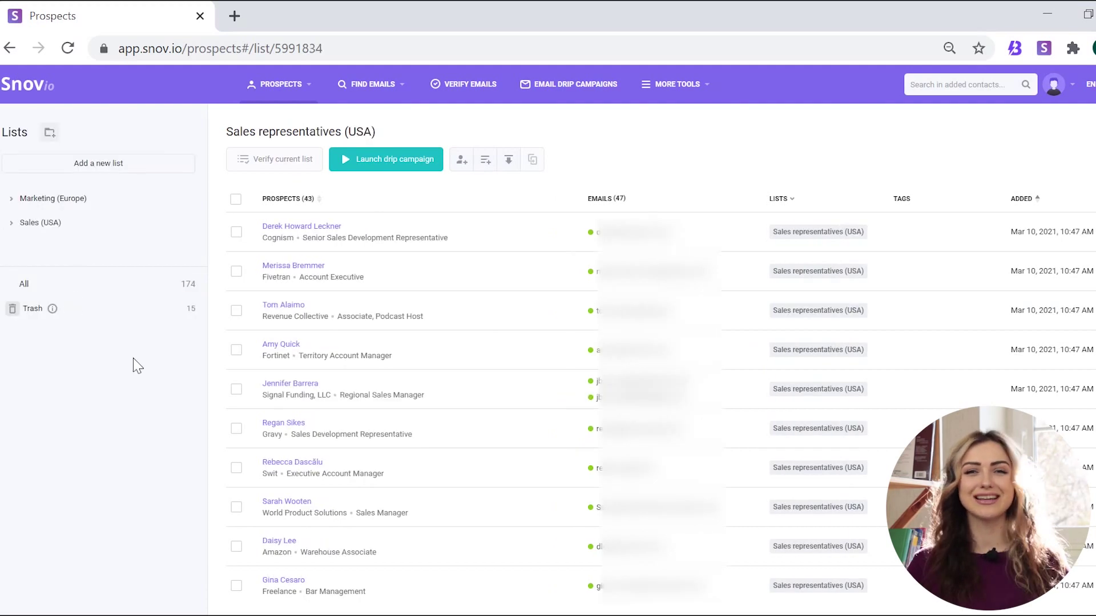
{"action": "left_click", "coordinate": [191, 199]}
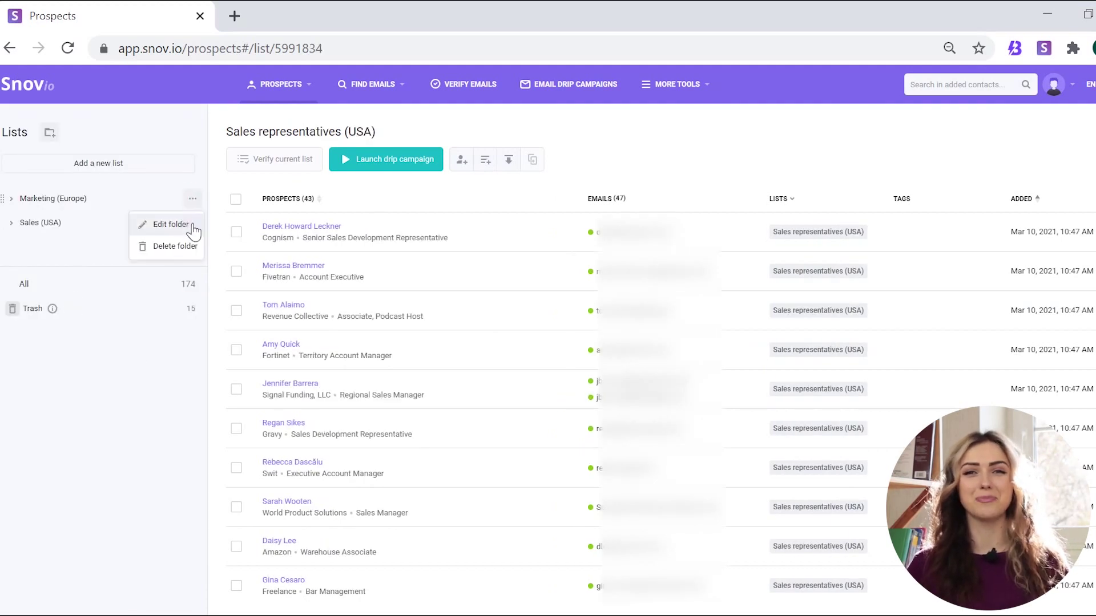
{"action": "left_click", "coordinate": [166, 223]}
{"action": "left_click", "coordinate": [12, 198]}
{"action": "type", "text": "Digital"}
{"action": "key", "text": "Return"}
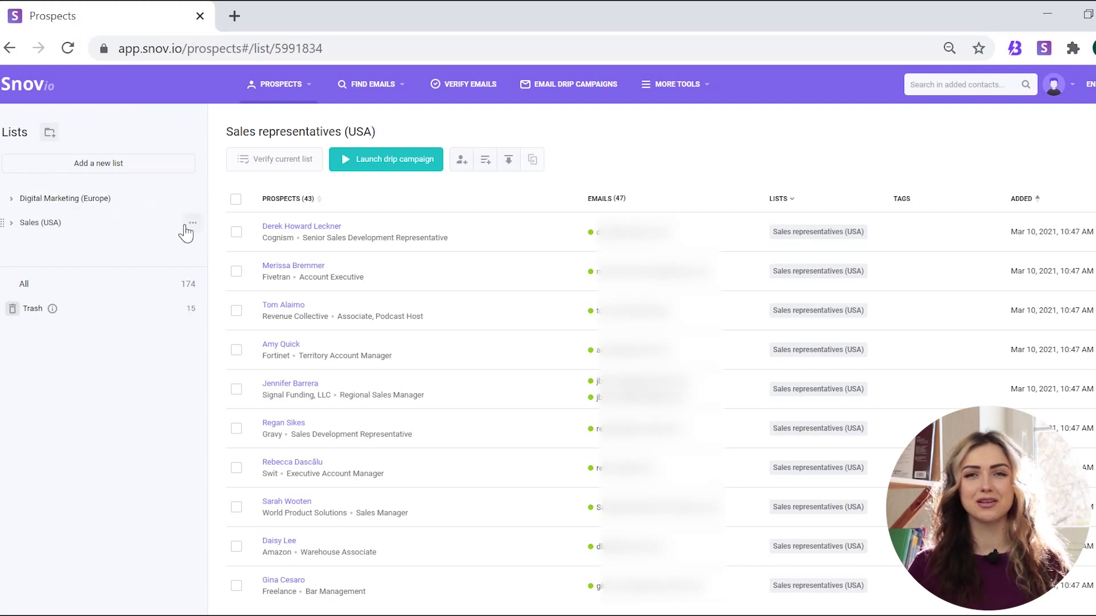
{"action": "left_click", "coordinate": [192, 224]}
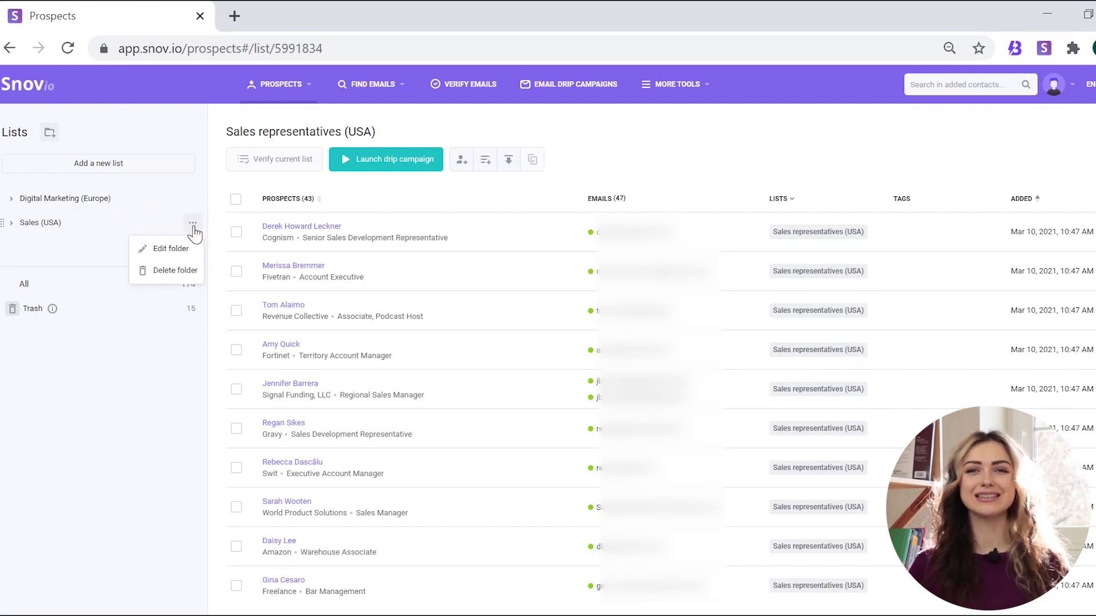
Delete the Sales (USA) folder, sending its USA lists to Trash.
{"action": "left_click", "coordinate": [188, 272]}
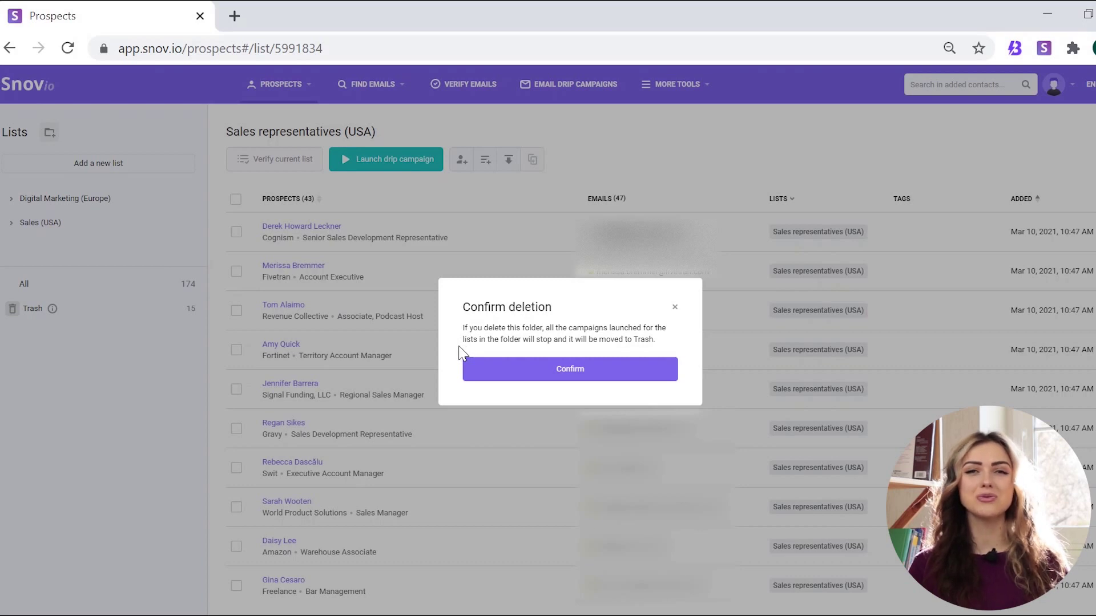
{"action": "left_click", "coordinate": [490, 372]}
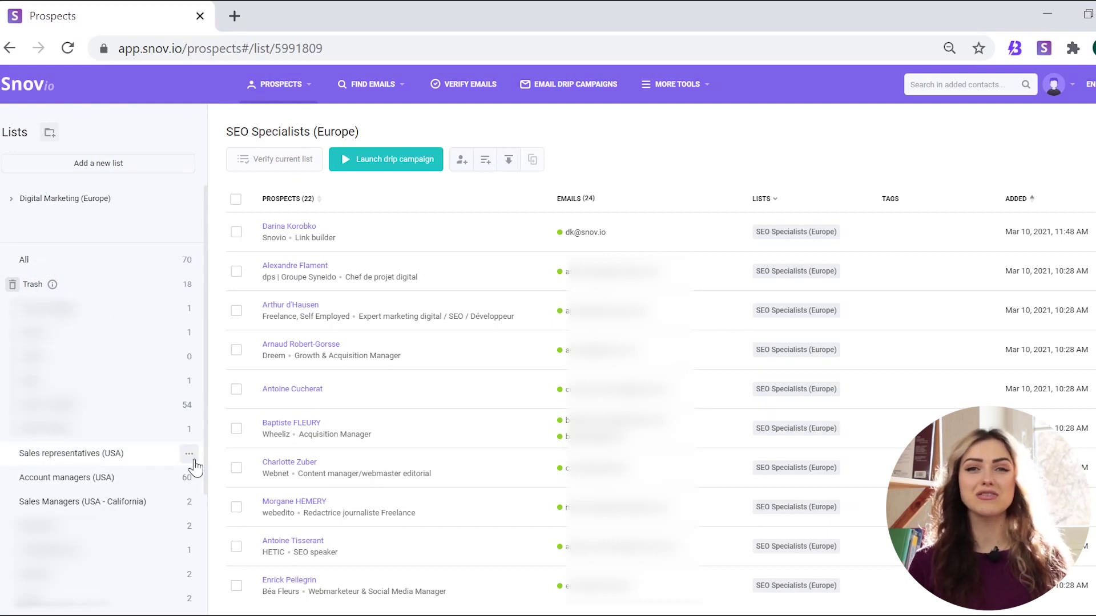
Restore the Sales representatives (USA) list from Trash.
{"action": "left_click", "coordinate": [192, 460]}
{"action": "left_click", "coordinate": [172, 433]}
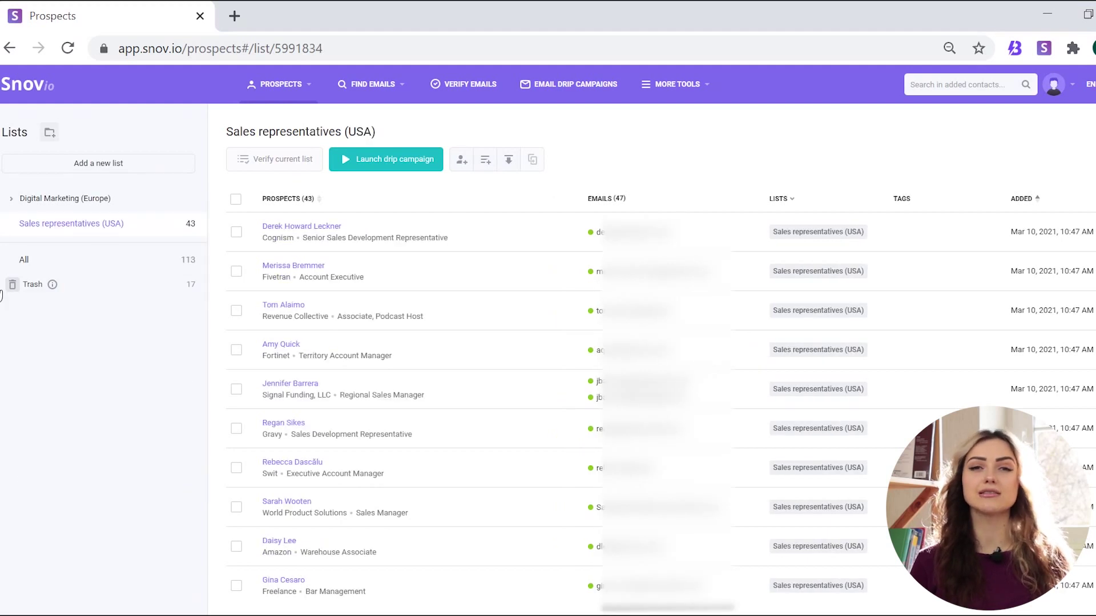